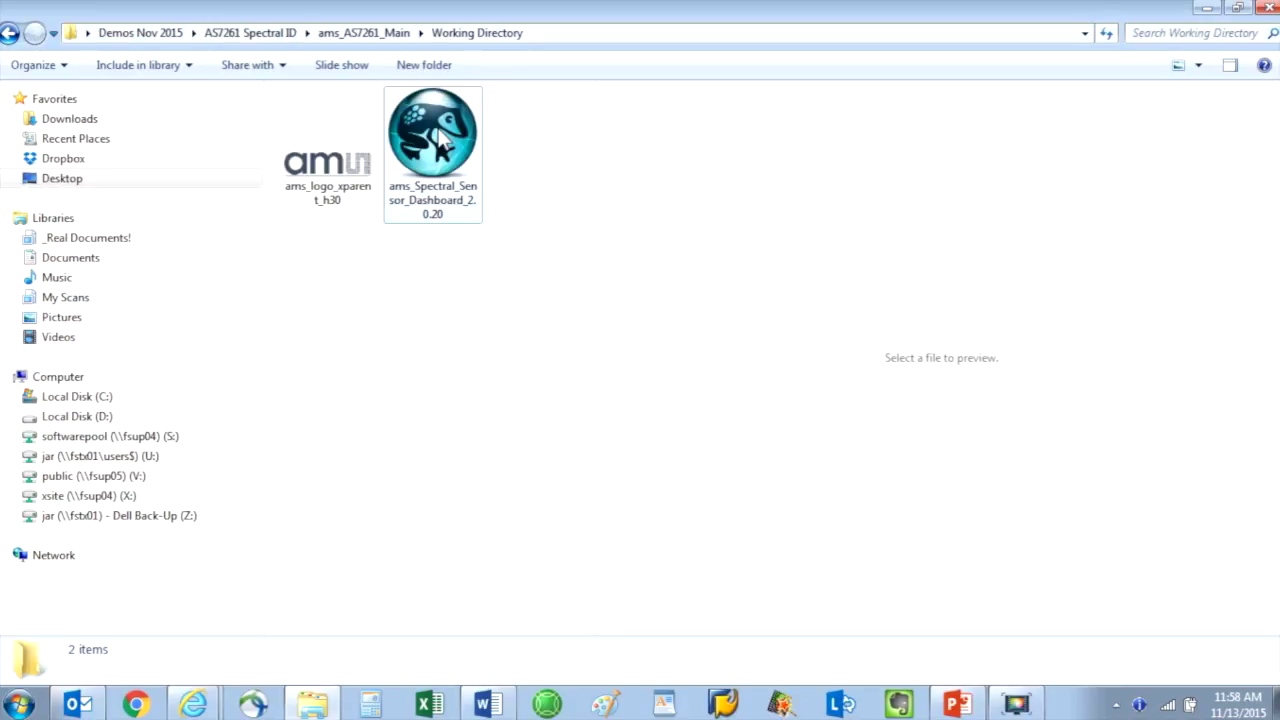
Launch ams_Spectral_Sensor_Dashboard_2.0.20 and connect it to the board on port COM10
{"action": "double_click", "coordinate": [440, 140]}
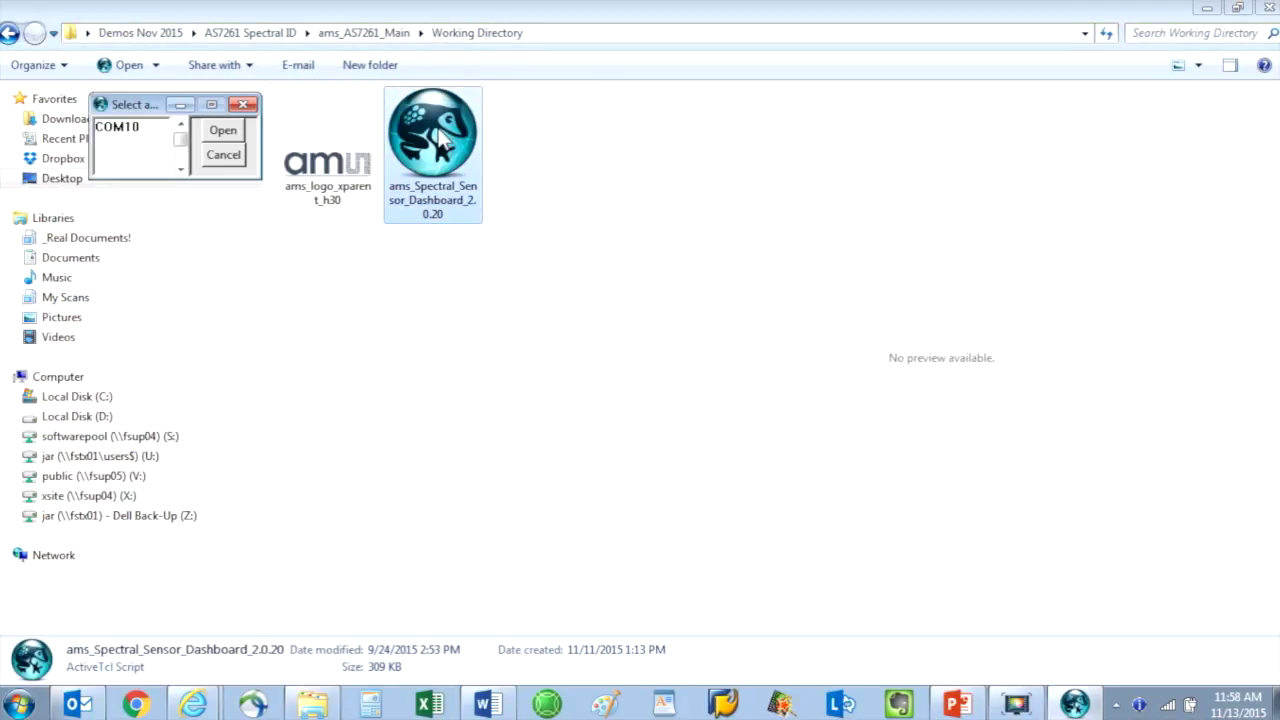
{"action": "left_click", "coordinate": [120, 130]}
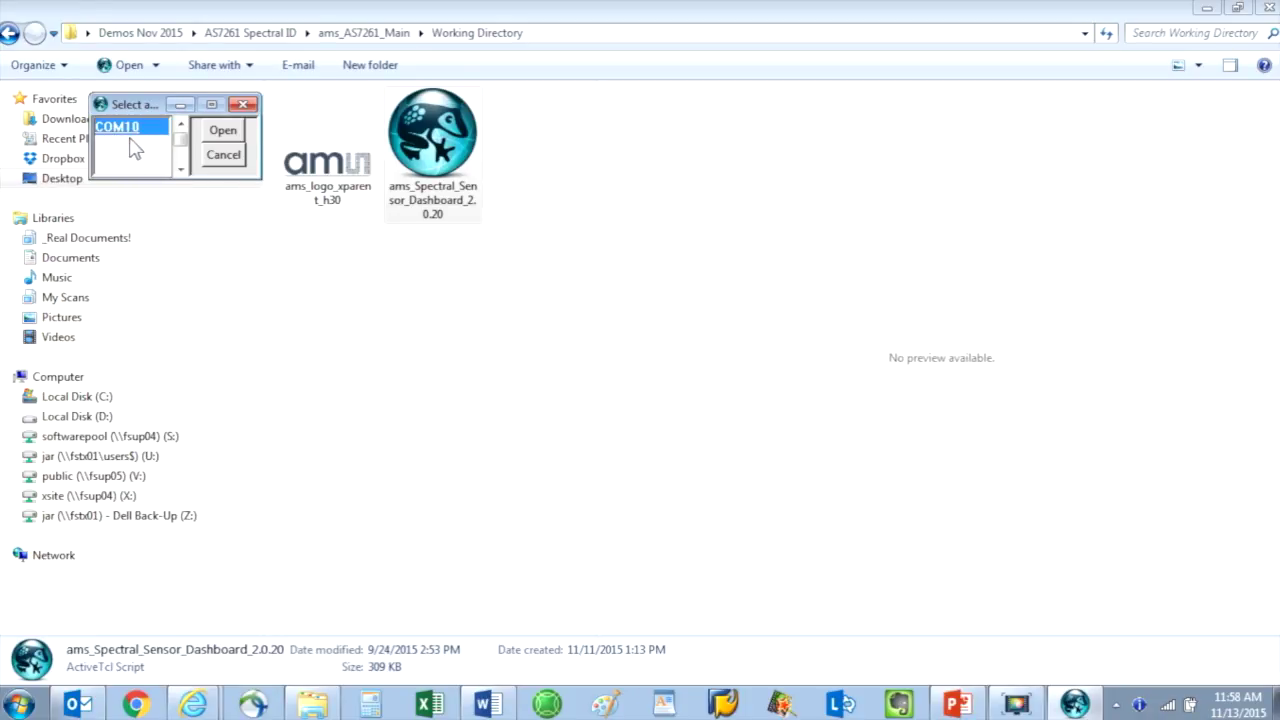
{"action": "left_click", "coordinate": [217, 134]}
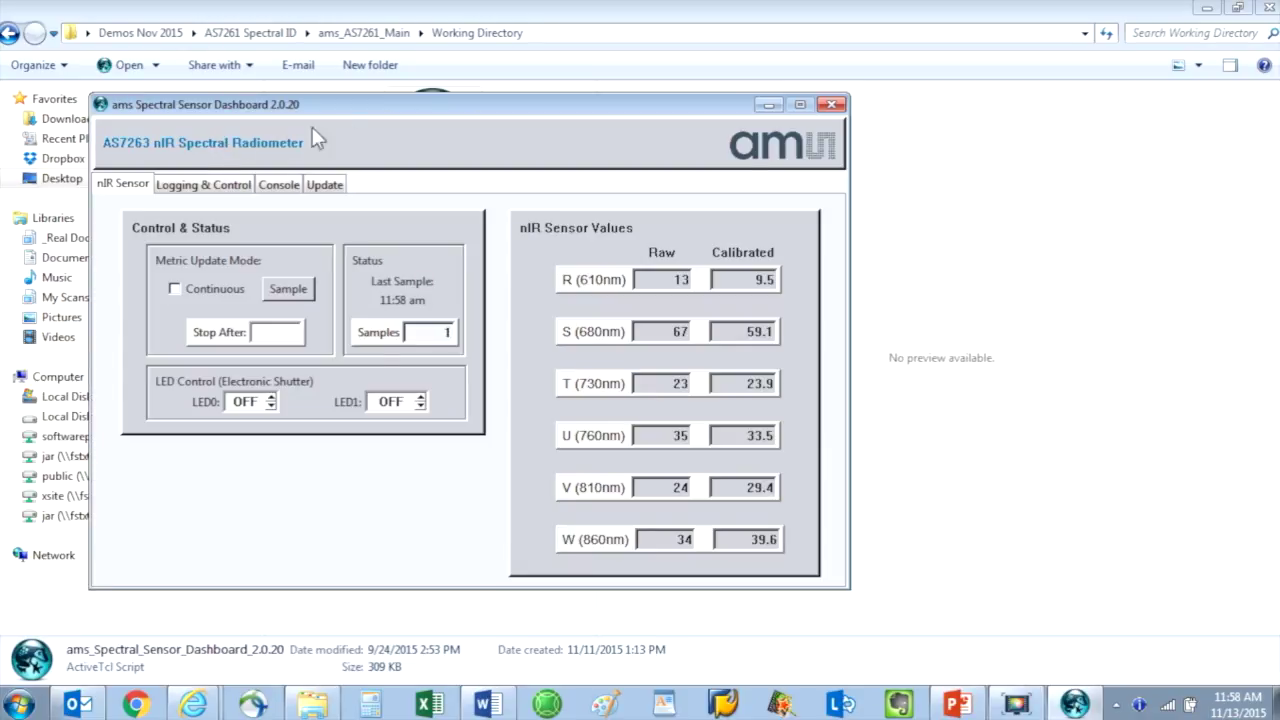
Move the dashboard window up, browse the Logging & Control, Console and Update tabs, ending on Console
{"action": "left_click_drag", "start_coordinate": [427, 117], "coordinate": [540, 58]}
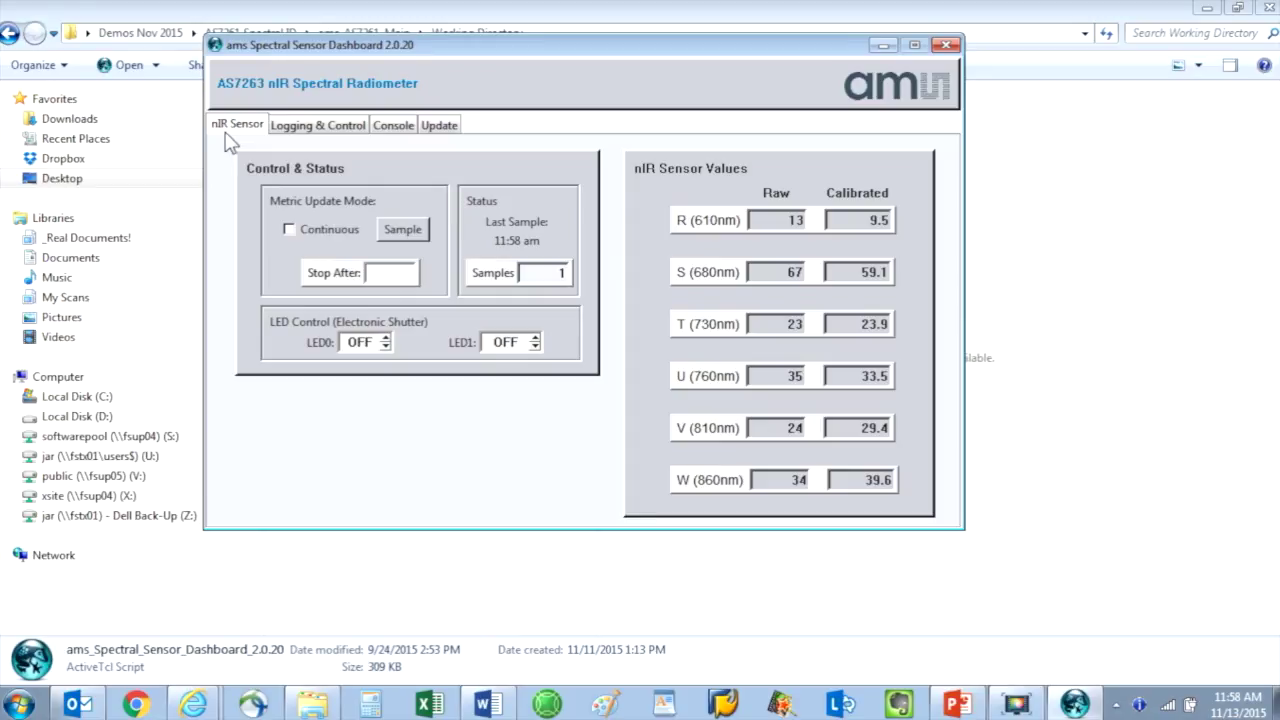
{"action": "left_click", "coordinate": [288, 134]}
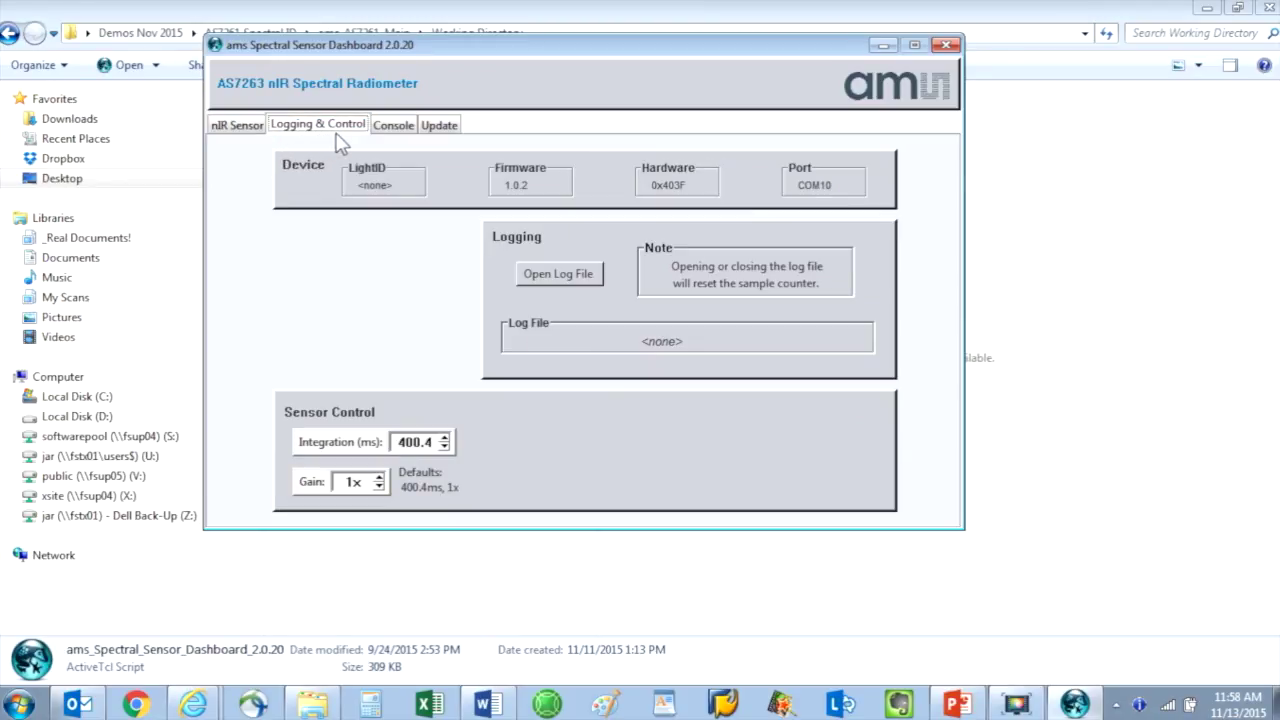
{"action": "left_click", "coordinate": [390, 135]}
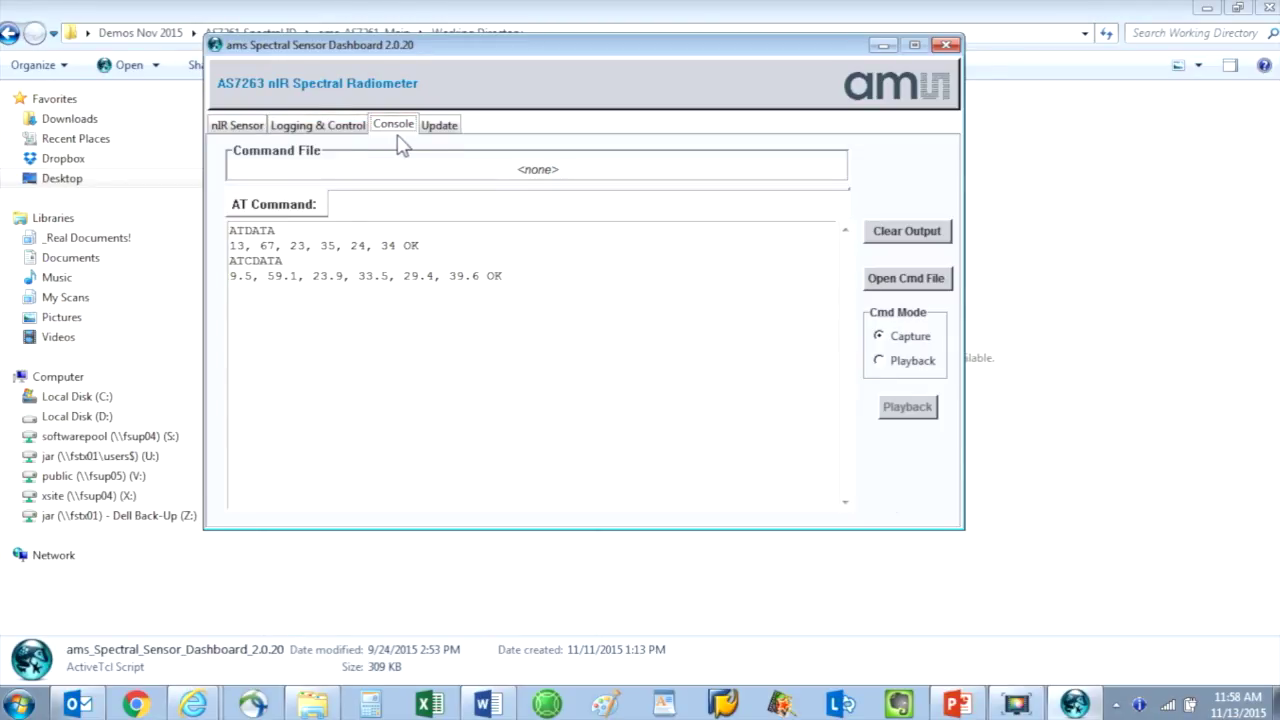
{"action": "left_click", "coordinate": [437, 132]}
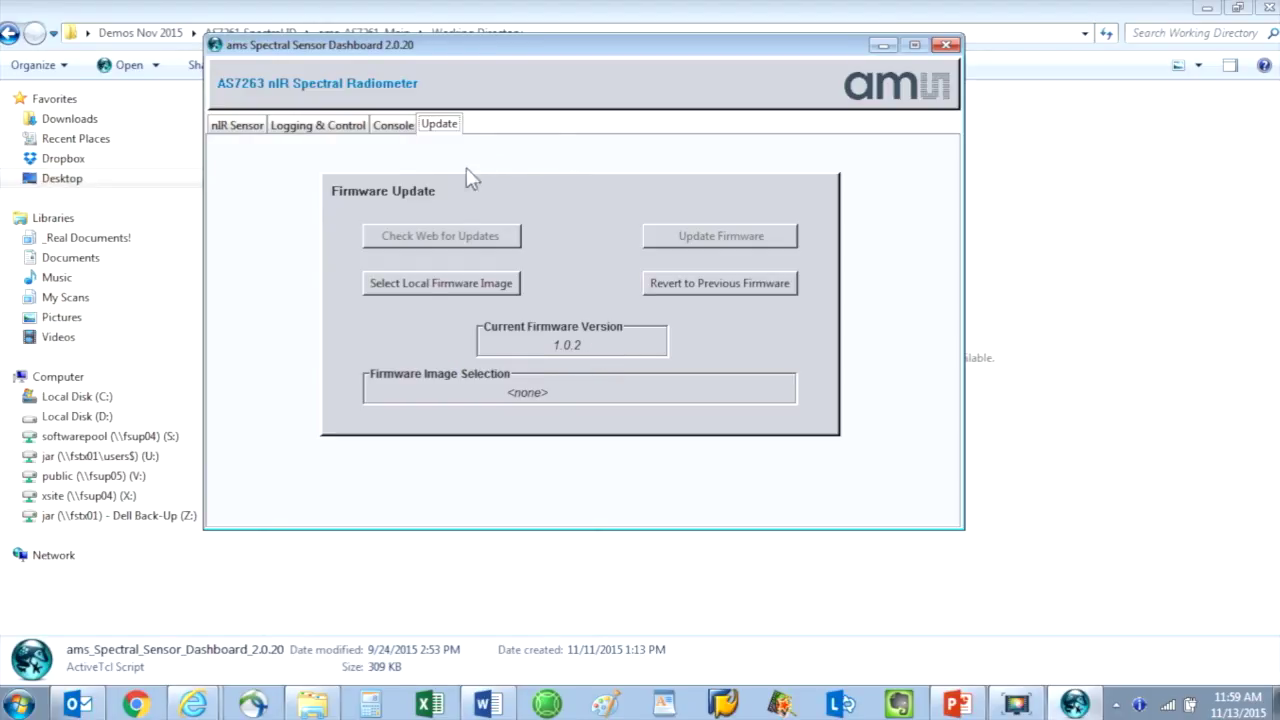
{"action": "left_click", "coordinate": [393, 127]}
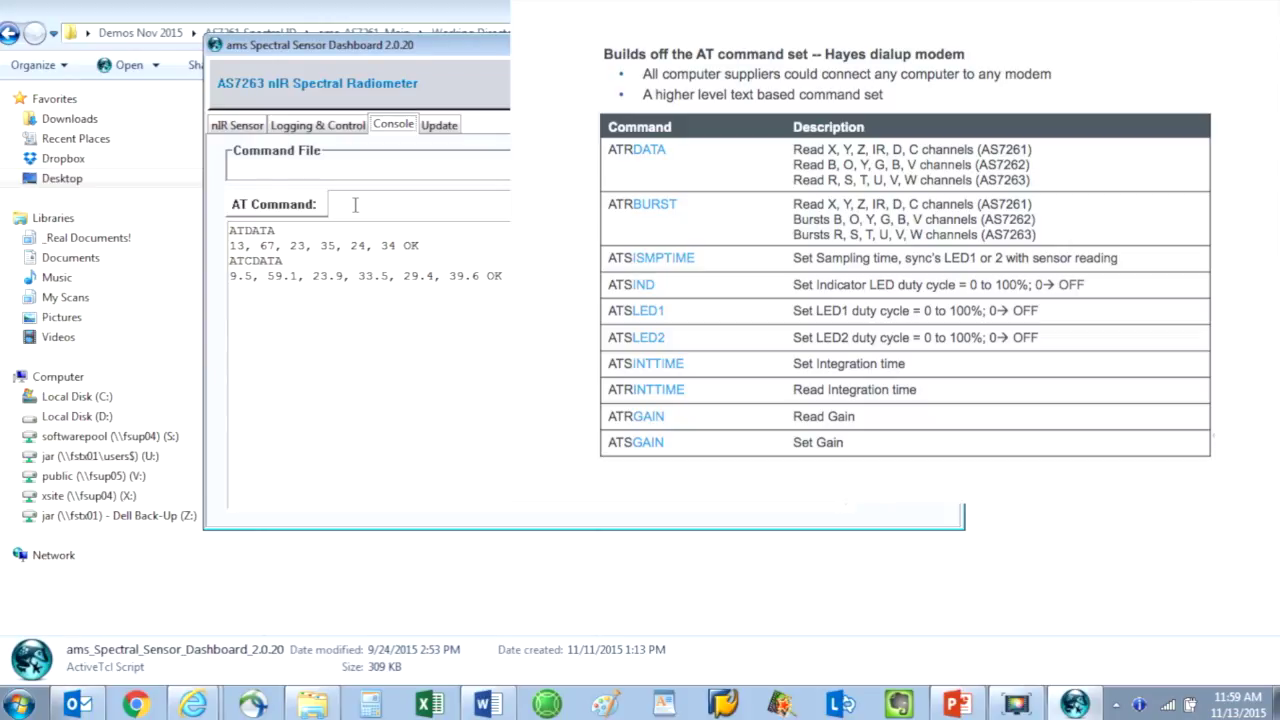
Send ATLED0=100, then ATLED0=0, then ATDATA from the AT Command field
{"action": "left_click", "coordinate": [354, 204]}
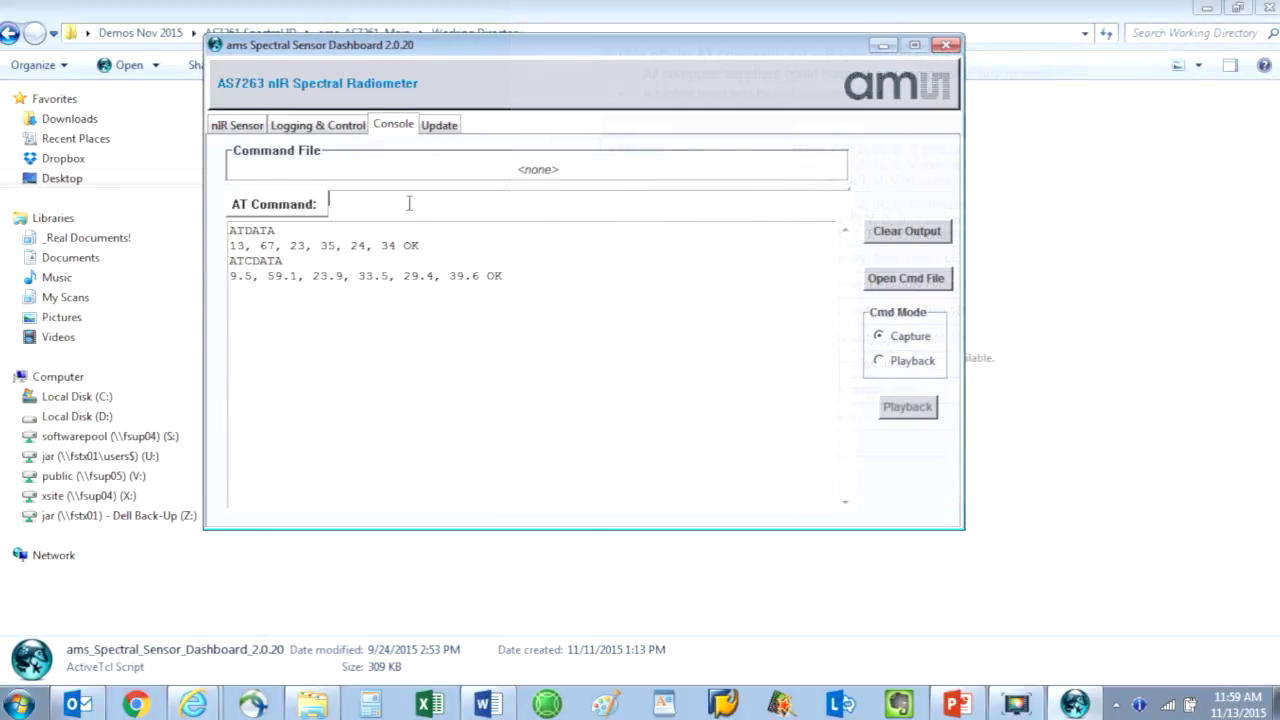
{"action": "type", "text": "ATLED"}
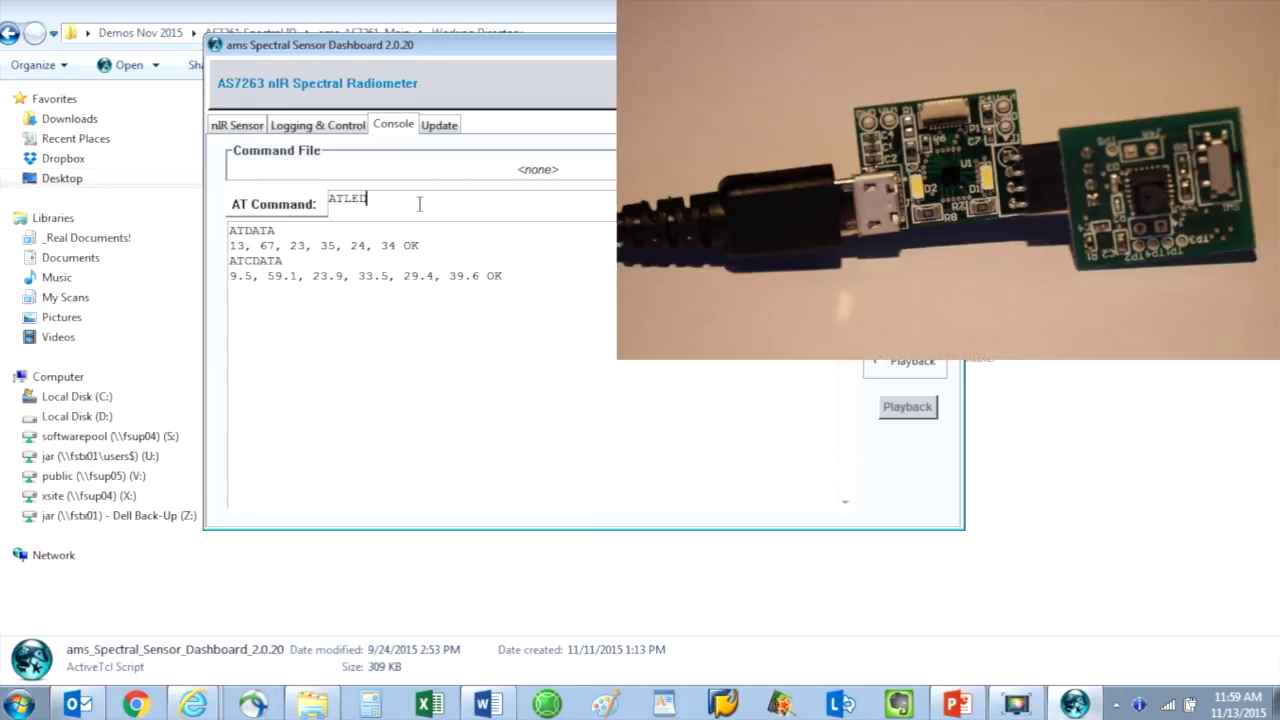
{"action": "type", "text": "0=100"}
{"action": "key", "text": "Return"}
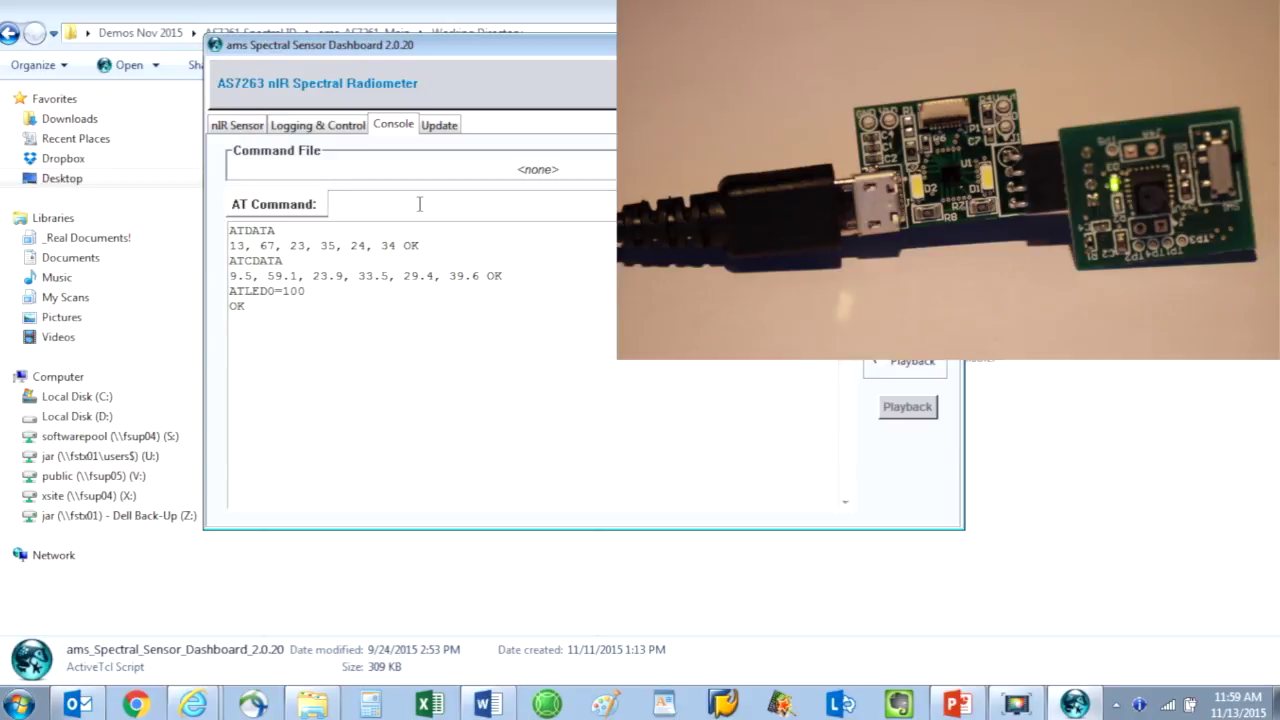
{"action": "type", "text": "ATLED0=0"}
{"action": "key", "text": "Return"}
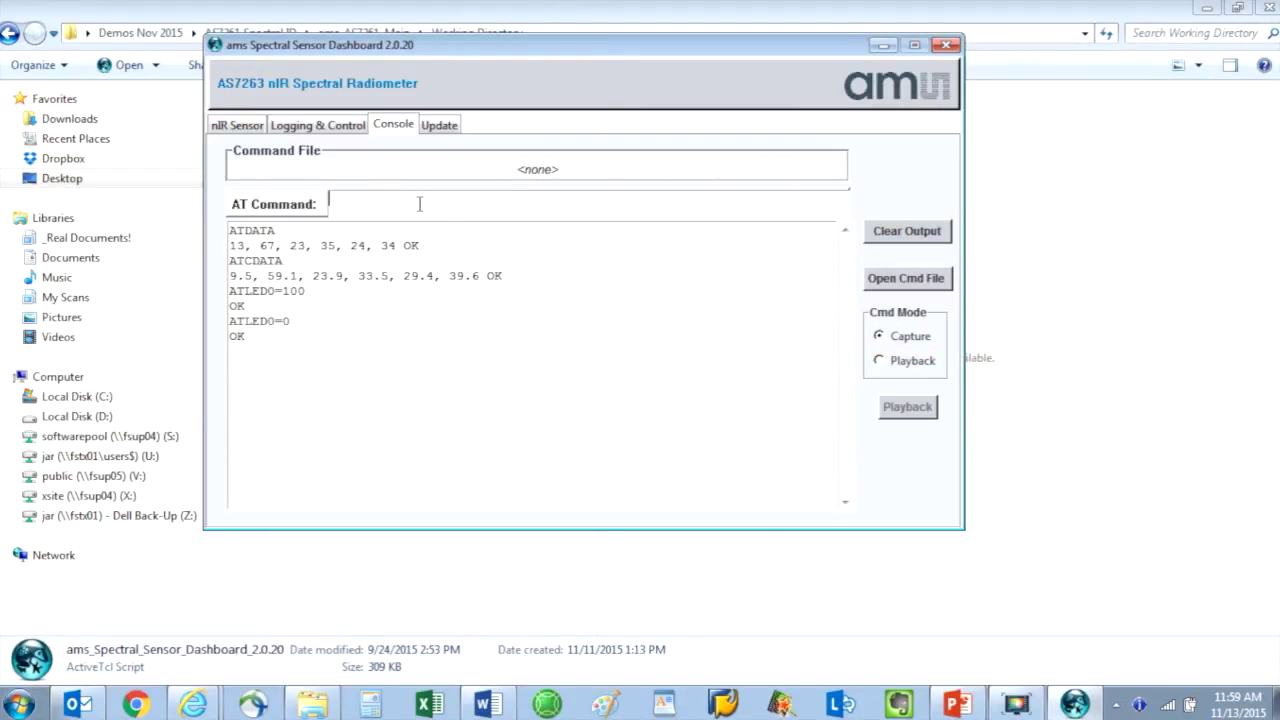
{"action": "type", "text": "ATDATA"}
{"action": "key", "text": "Return"}
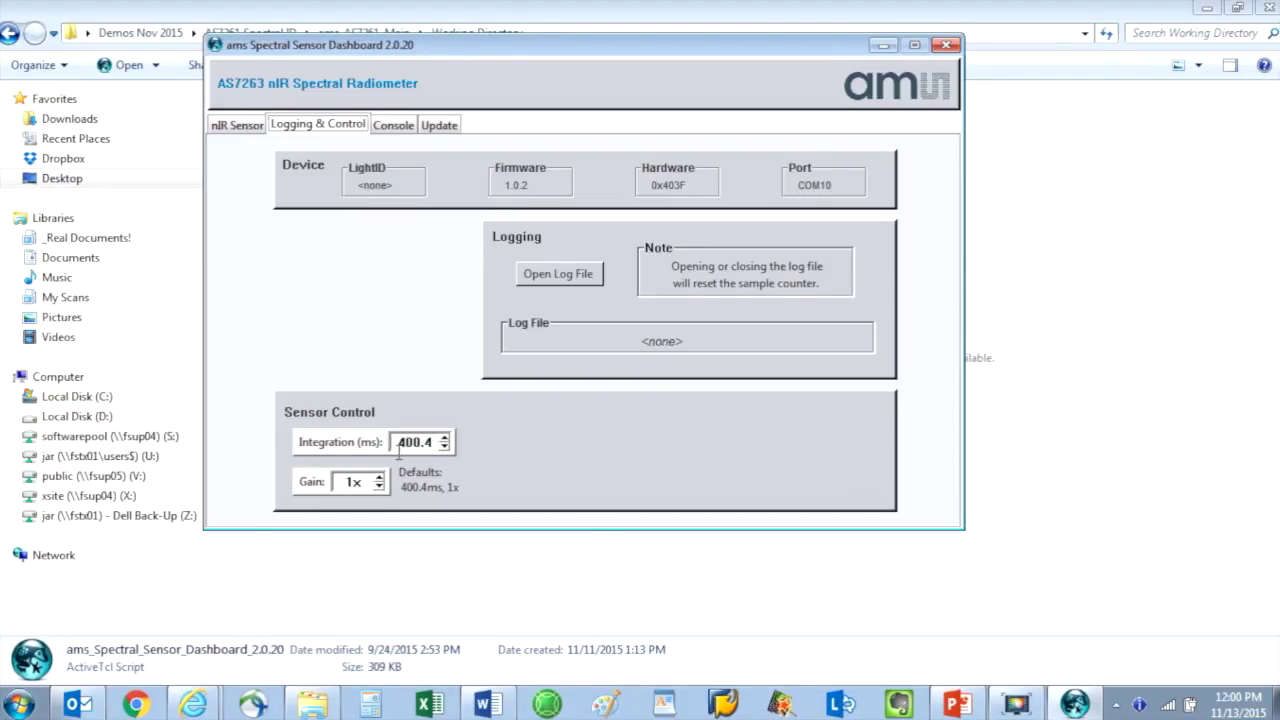
Nudge the Integration spin arrow five times and set the Gain spin box to 16x
{"action": "left_click", "coordinate": [444, 438]}
{"action": "left_click", "coordinate": [444, 438]}
{"action": "left_click", "coordinate": [444, 438]}
{"action": "left_click", "coordinate": [444, 438]}
{"action": "left_click", "coordinate": [444, 438]}
{"action": "left_click", "coordinate": [444, 438]}
{"action": "left_click", "coordinate": [379, 487]}
Start logging to a new file named 'My Data' and return to the nIR Sensor page
{"action": "left_click", "coordinate": [548, 268]}
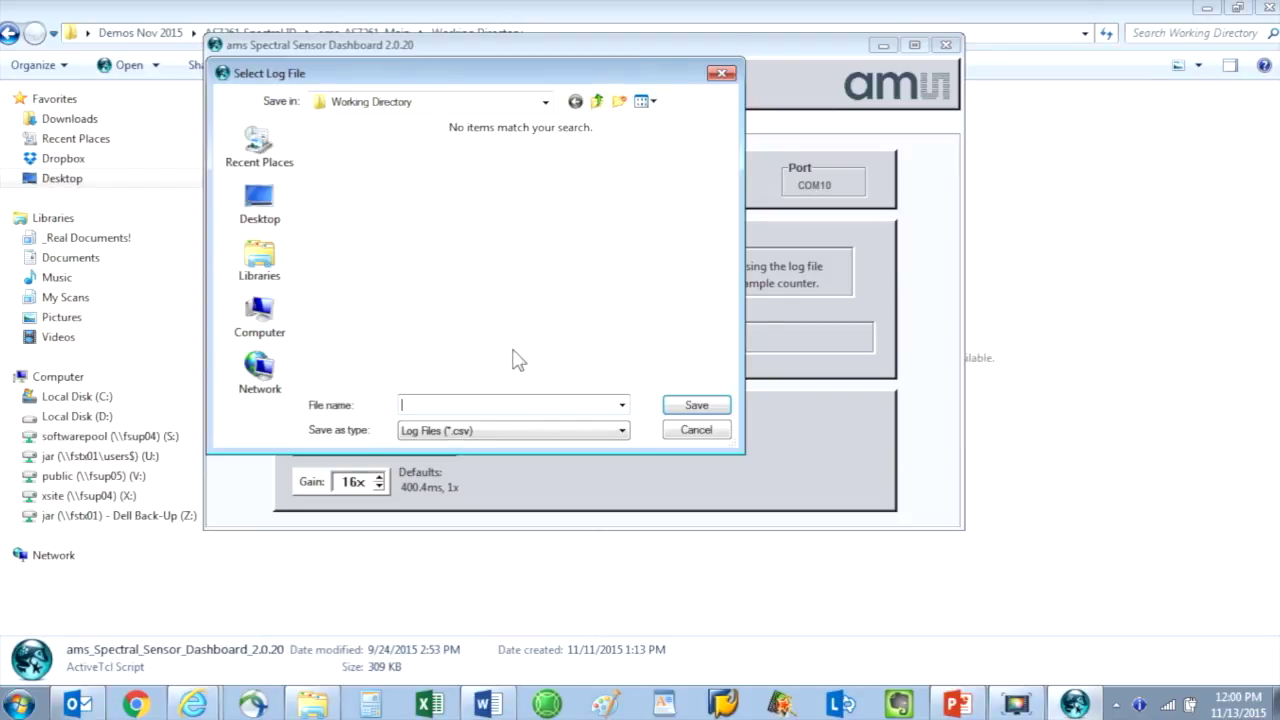
{"action": "type", "text": "My Data"}
{"action": "left_click", "coordinate": [700, 405]}
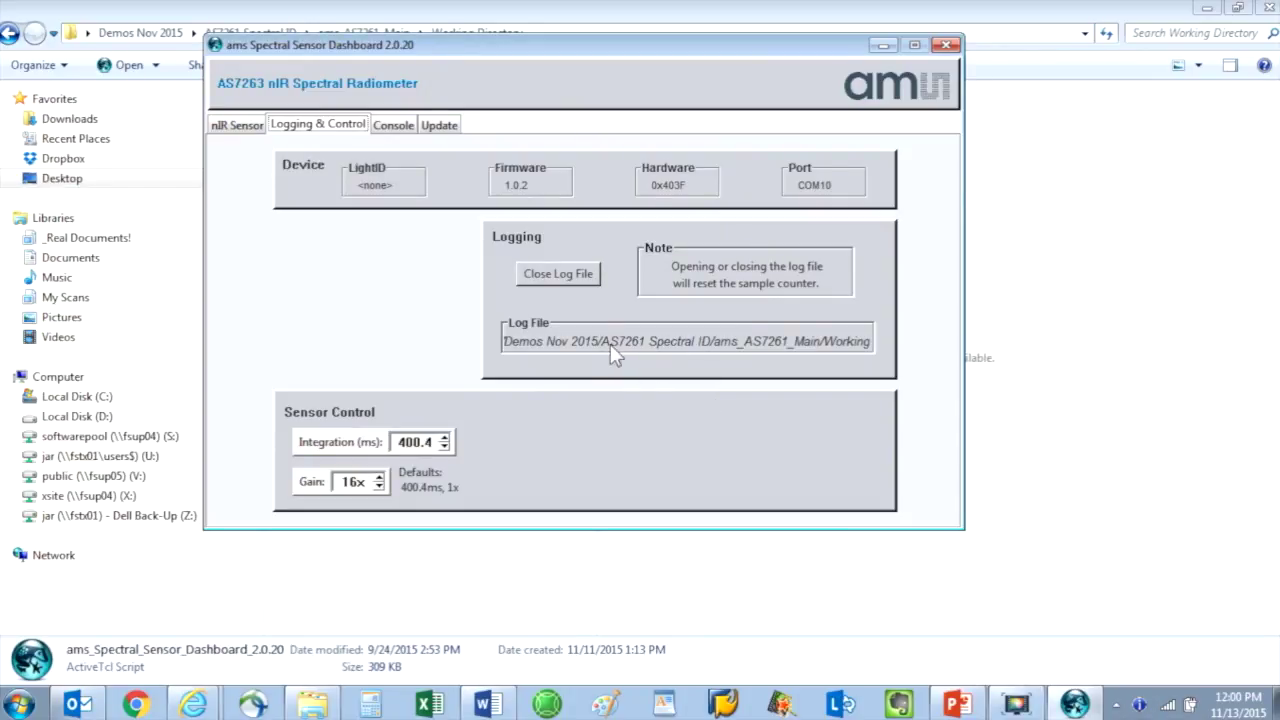
{"action": "left_click", "coordinate": [238, 128]}
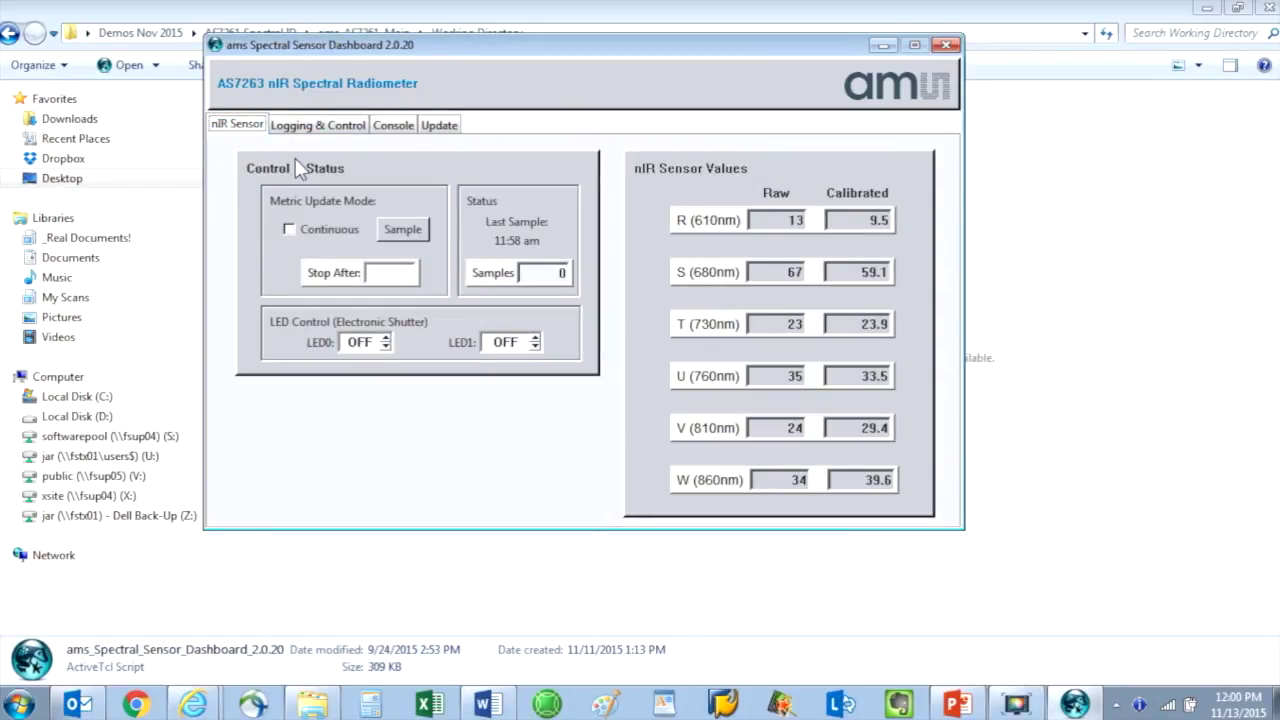
Take a single nIR sample, then enable Continuous and start continuous sampling
{"action": "left_click", "coordinate": [395, 229]}
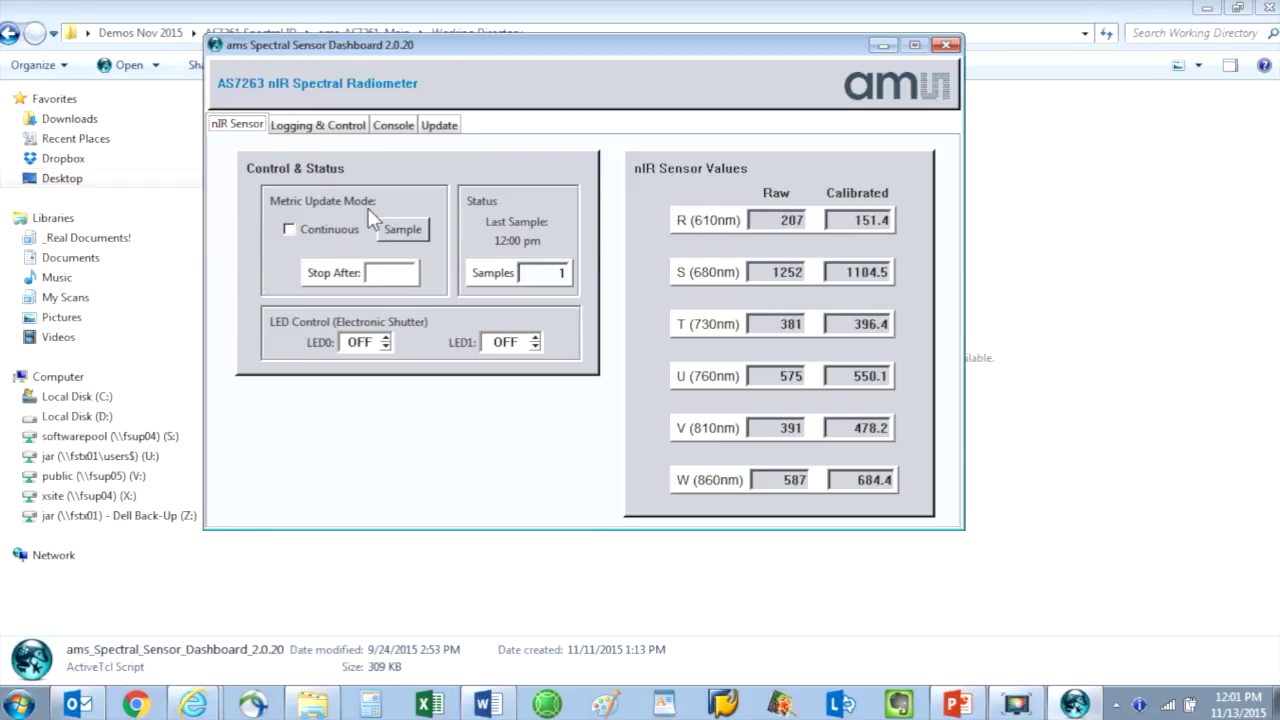
{"action": "left_click", "coordinate": [289, 230]}
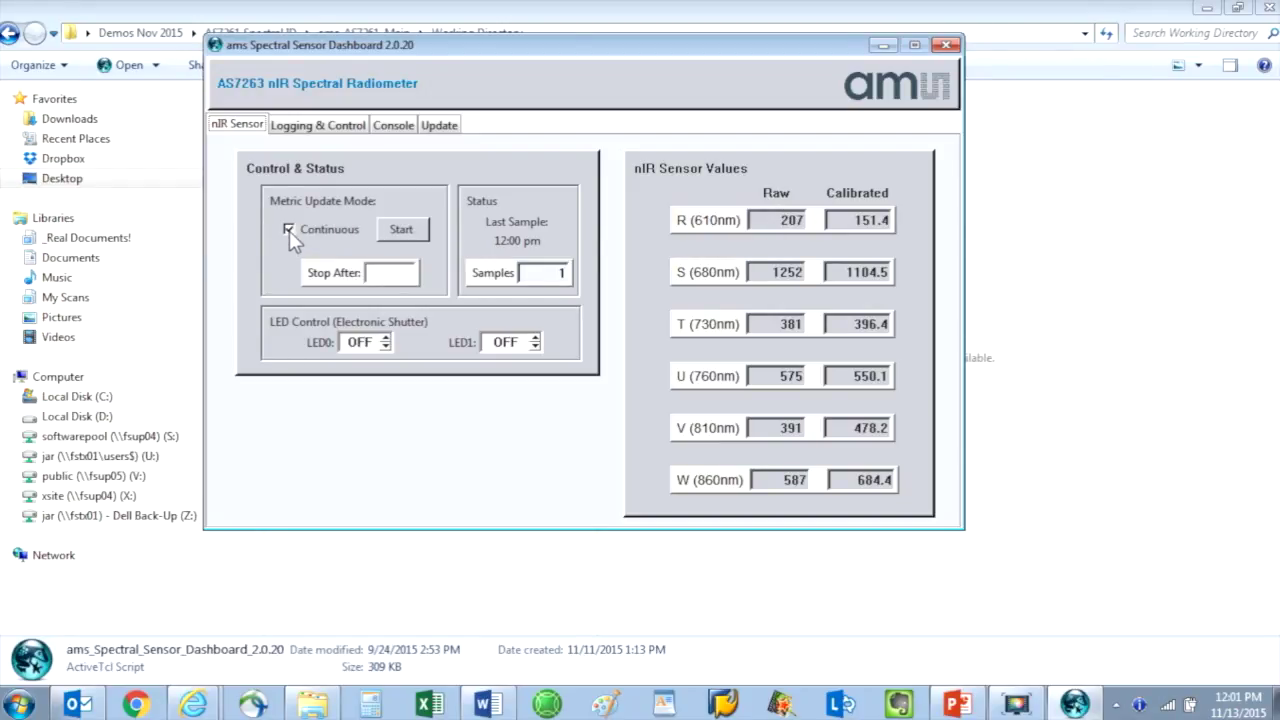
{"action": "left_click", "coordinate": [398, 231]}
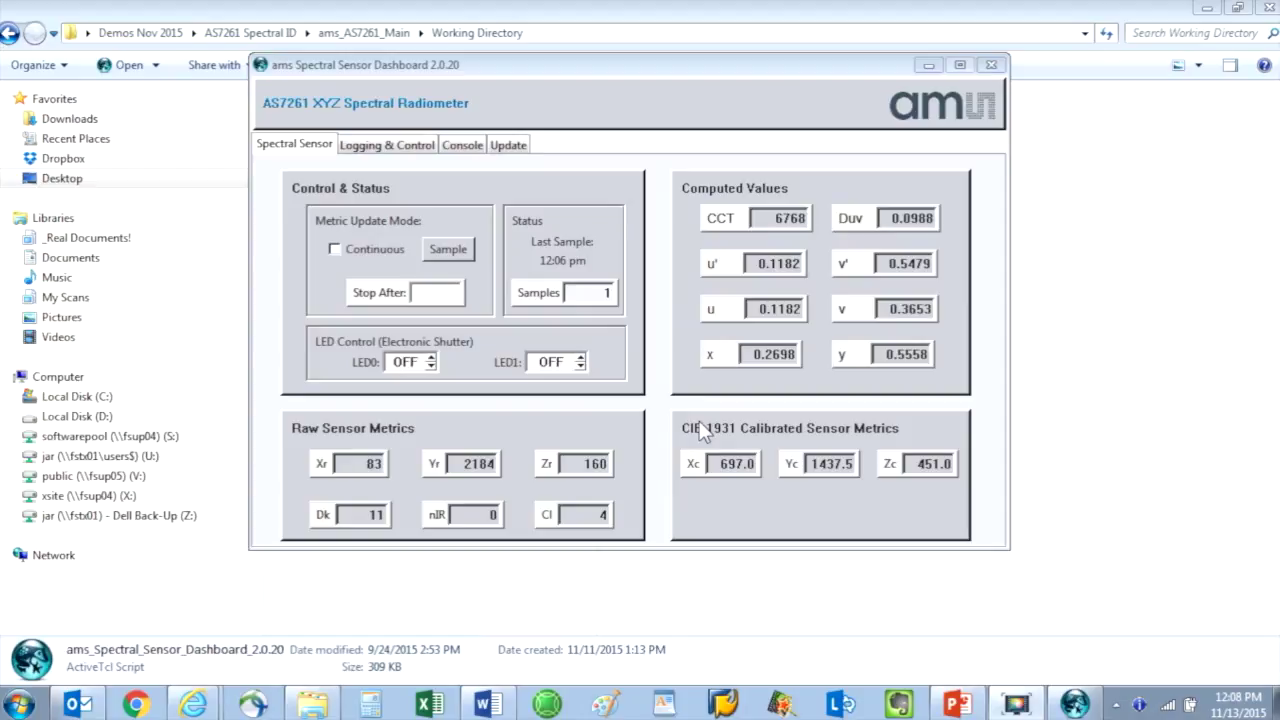
Bring the dashboard to the front and enable Continuous sampling mode
{"action": "left_click", "coordinate": [293, 152]}
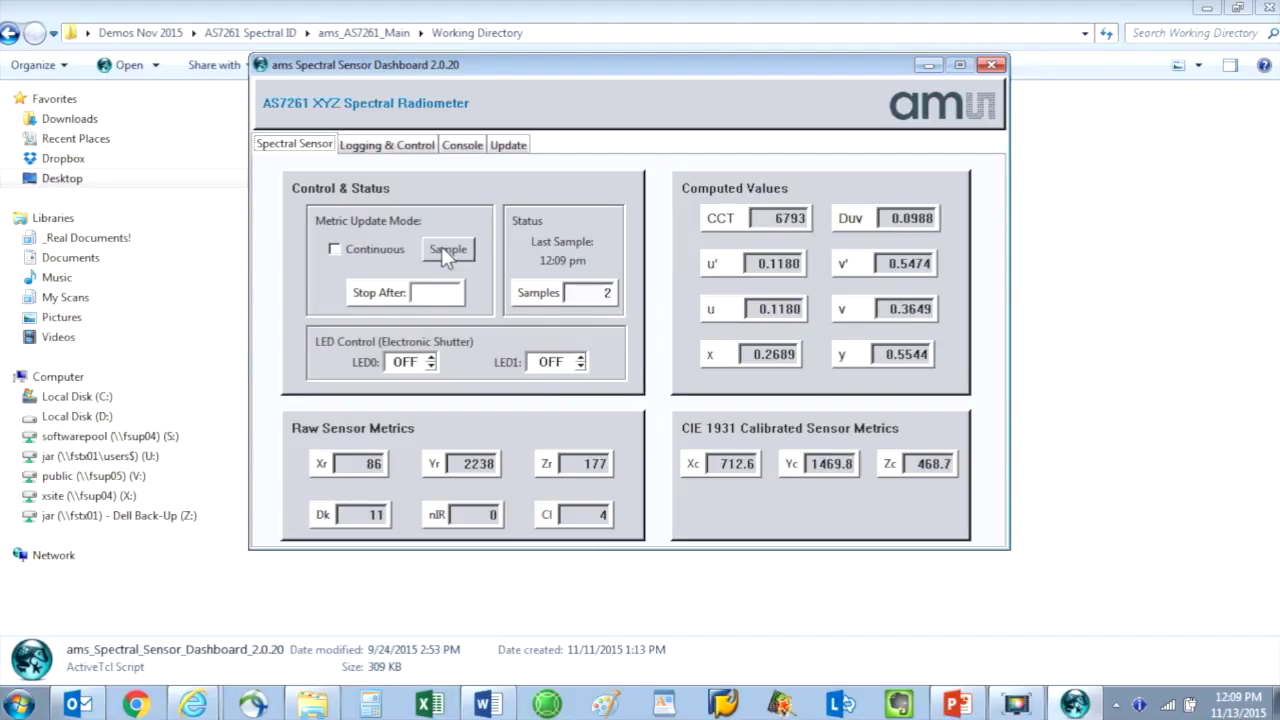
{"action": "left_click", "coordinate": [336, 250]}
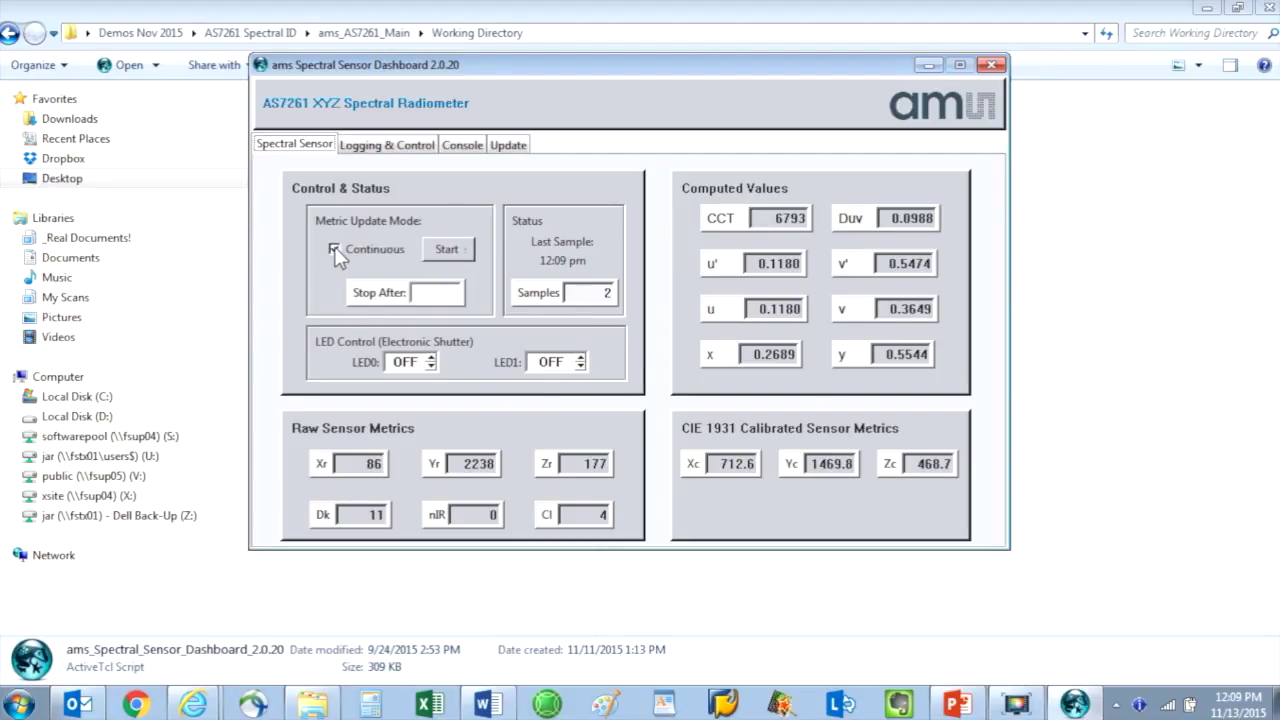